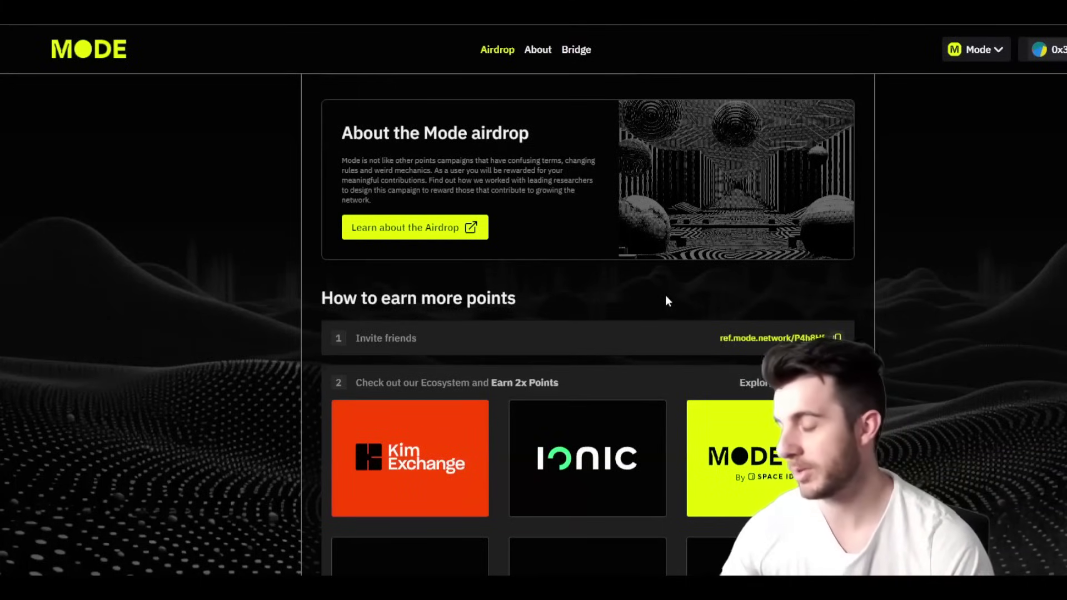
# Scroll down the Airdrop dashboard to the ecosystem apps that earn more points.
pyautogui.scroll(-1, 615, 303)
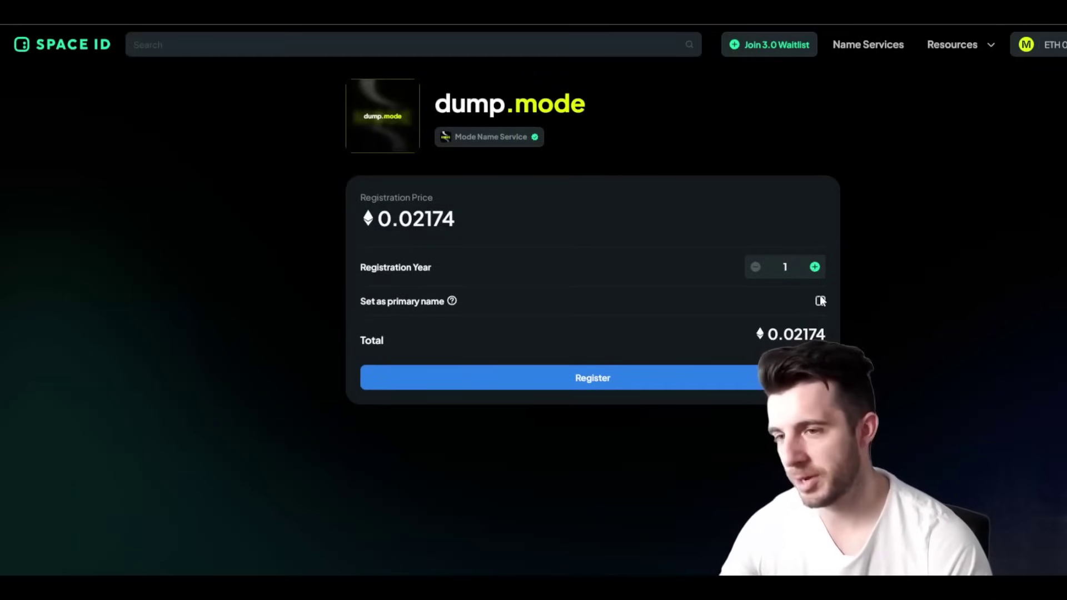
# Submit the one-year dump.mode domain registration.
pyautogui.click(654, 377)
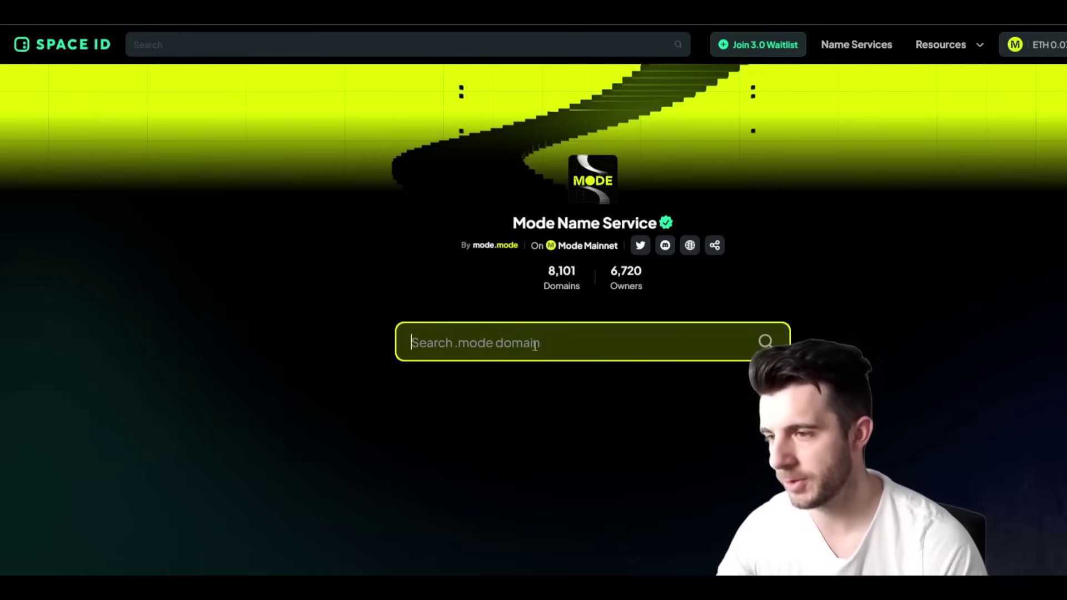
# Search for uniswap.mode, find it already taken, and clear the search.
pyautogui.write('uniswap')
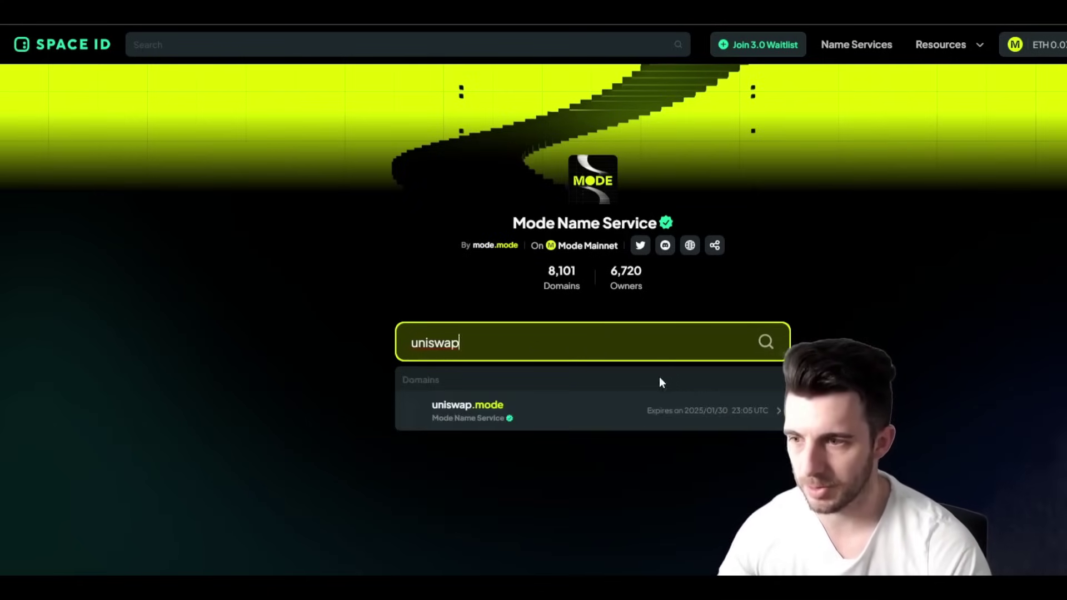
pyautogui.moveTo(421, 338); pyautogui.dragTo(409, 341)
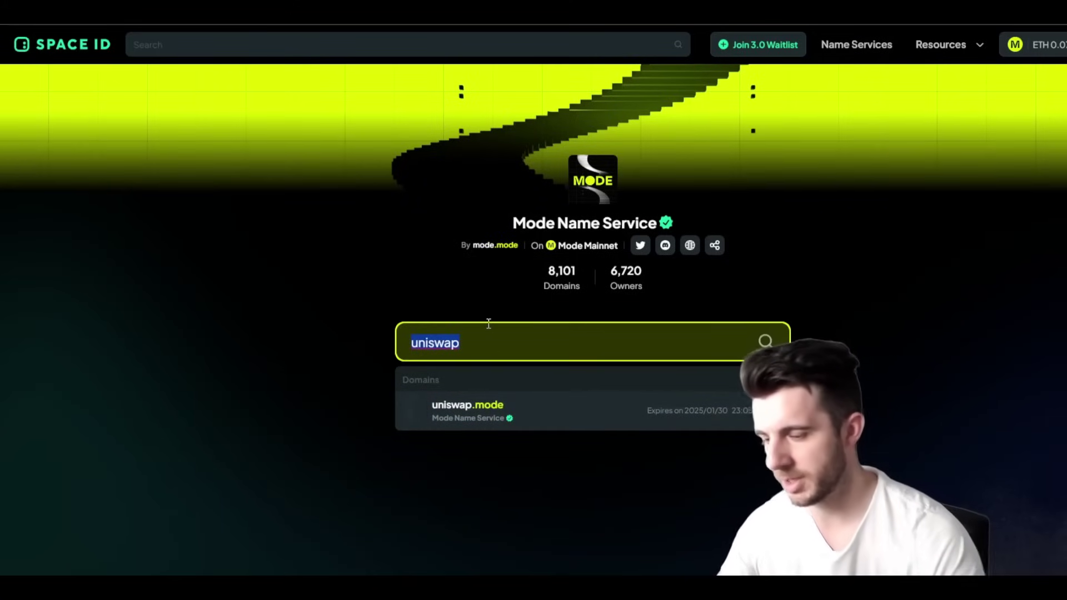
pyautogui.press('BackSpace')
# Register propropro.mode for one year at 0.00218 ETH.
pyautogui.write('propropro')
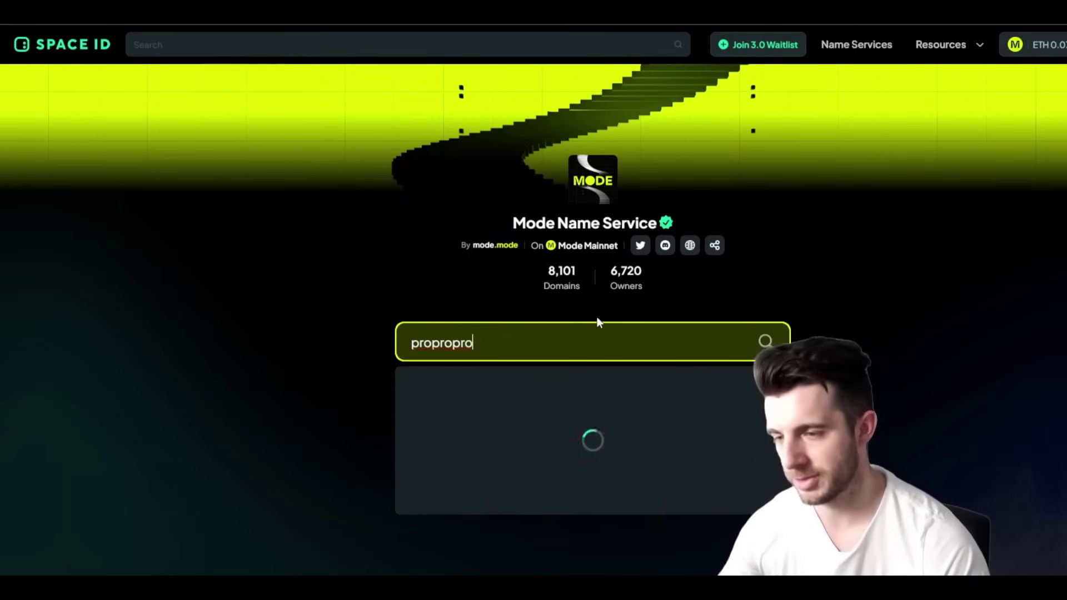
pyautogui.click(645, 404)
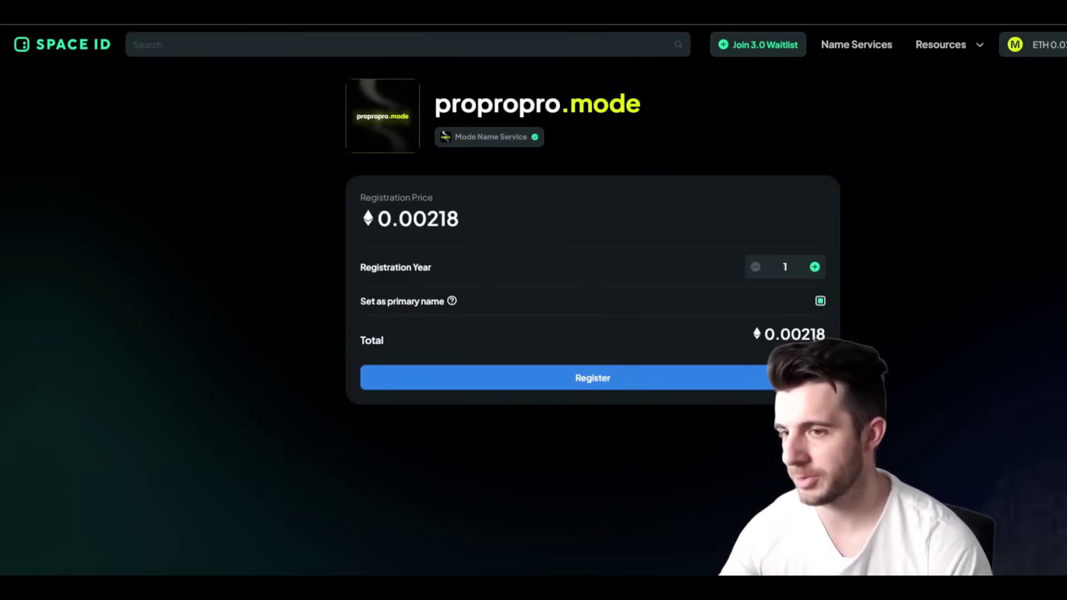
pyautogui.click(685, 371)
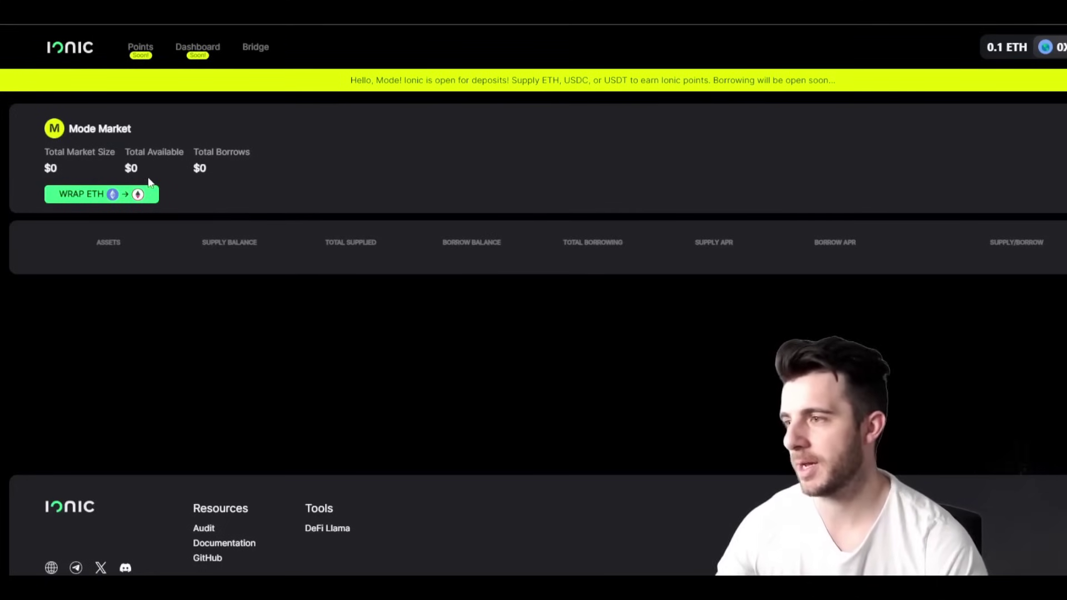
# Wrap 0.01 ETH into WETH on Ionic and close the finished wrap dialog.
pyautogui.click(81, 200)
pyautogui.click(597, 331)
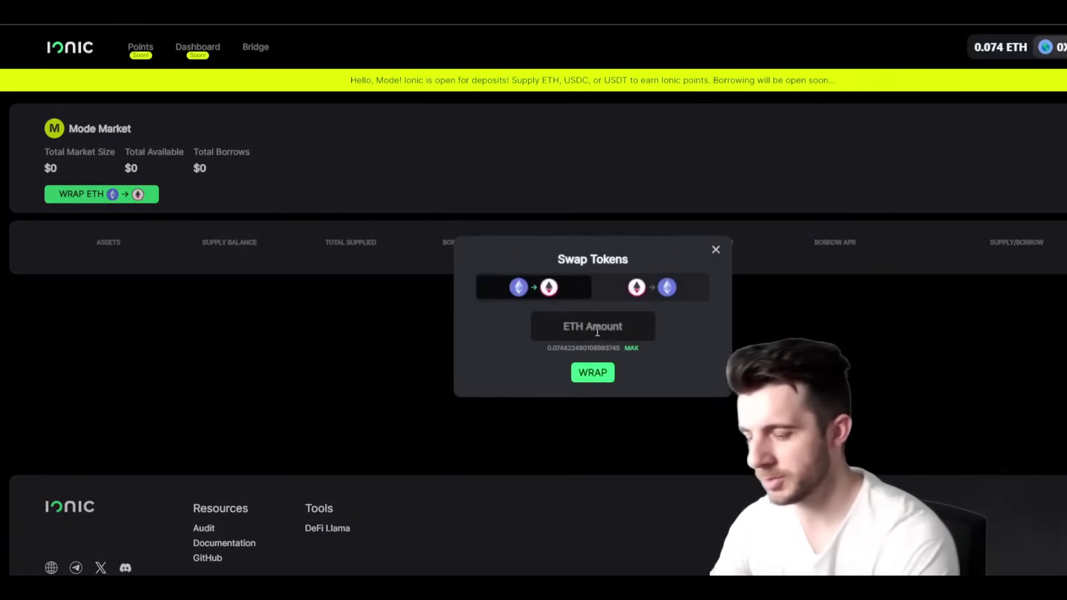
pyautogui.write('0.01')
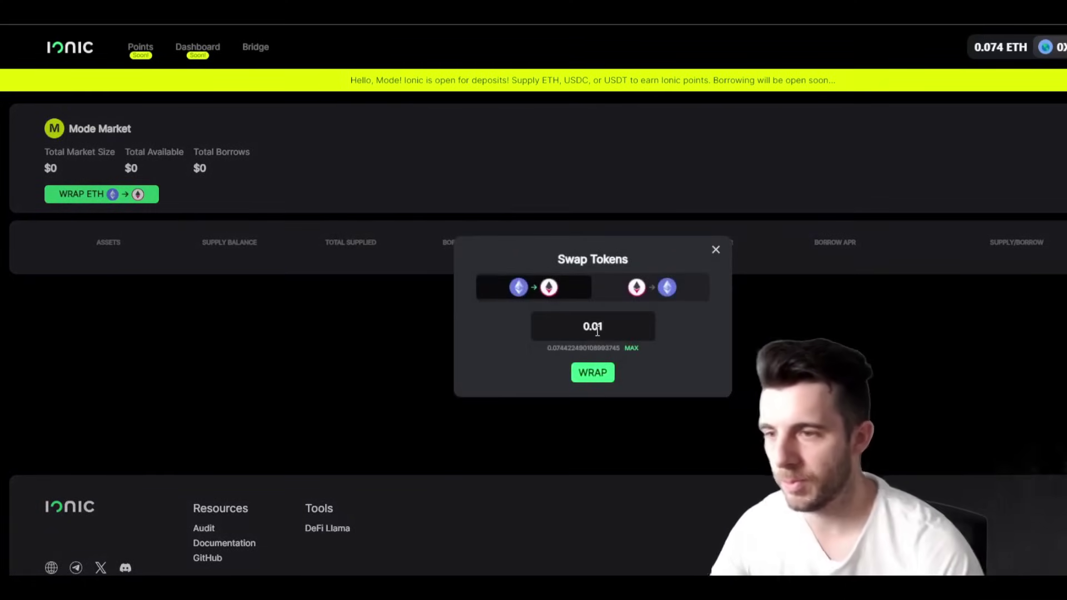
pyautogui.click(592, 373)
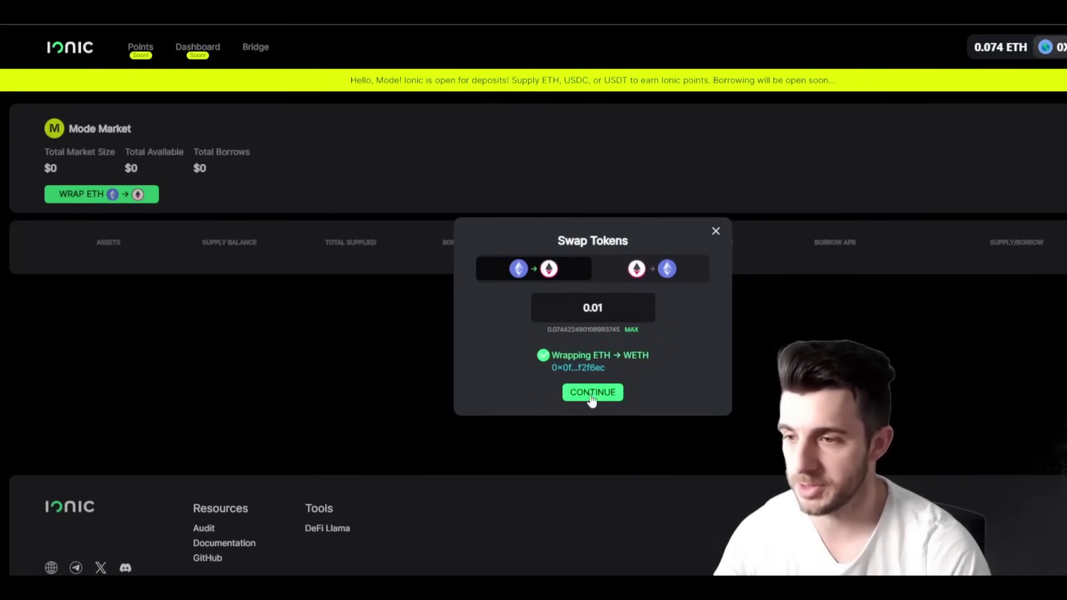
pyautogui.click(591, 392)
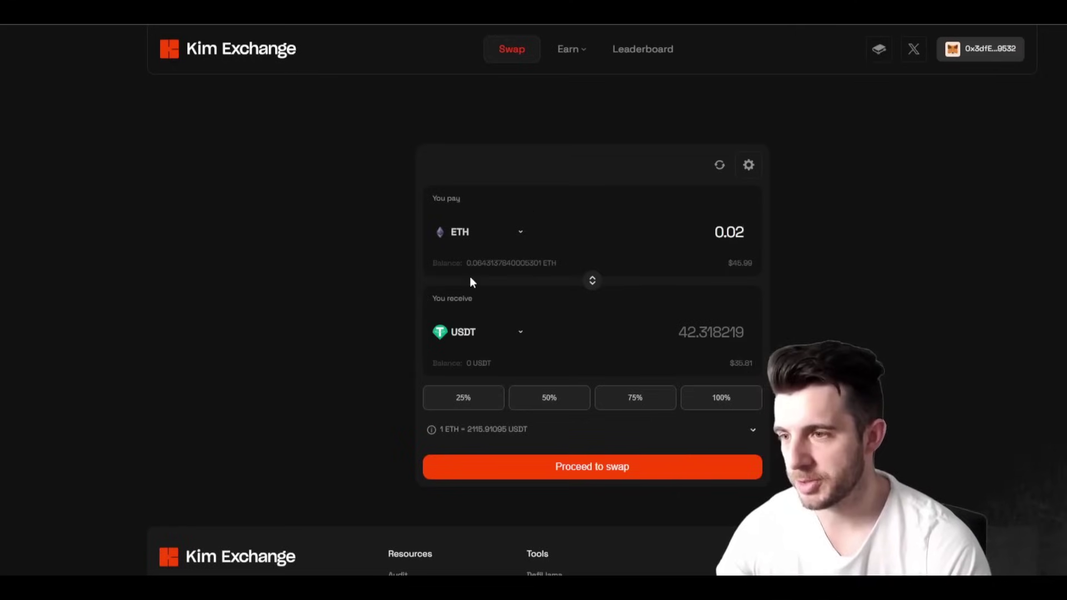
# Swap 0.02 ETH for about 42.3 USDT on Kim Exchange.
pyautogui.click(609, 478)
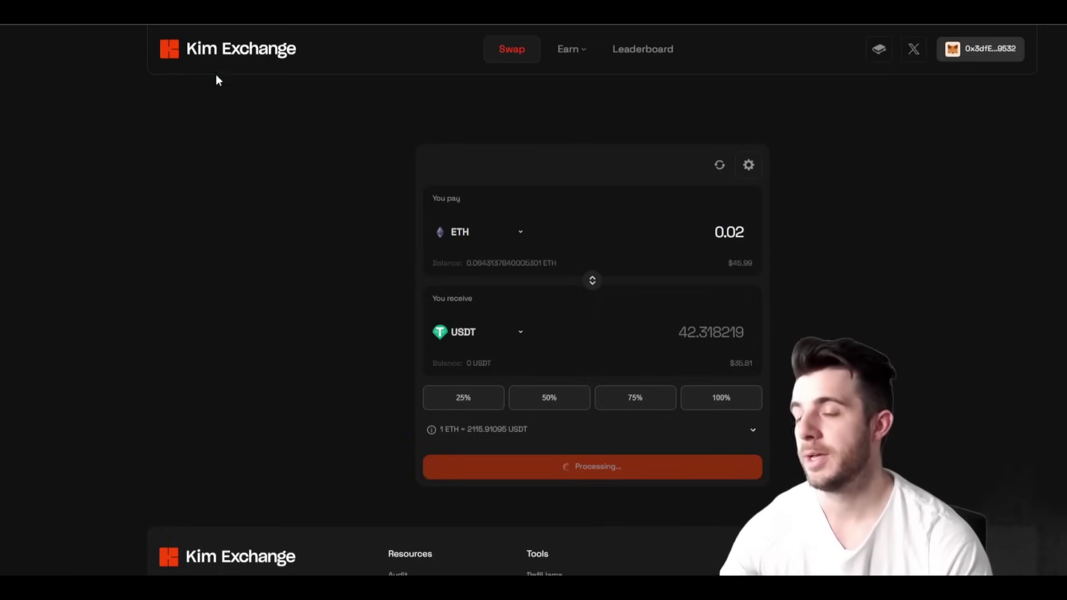
# Flip the swap form so USDT is paid for ETH.
pyautogui.click(593, 280)
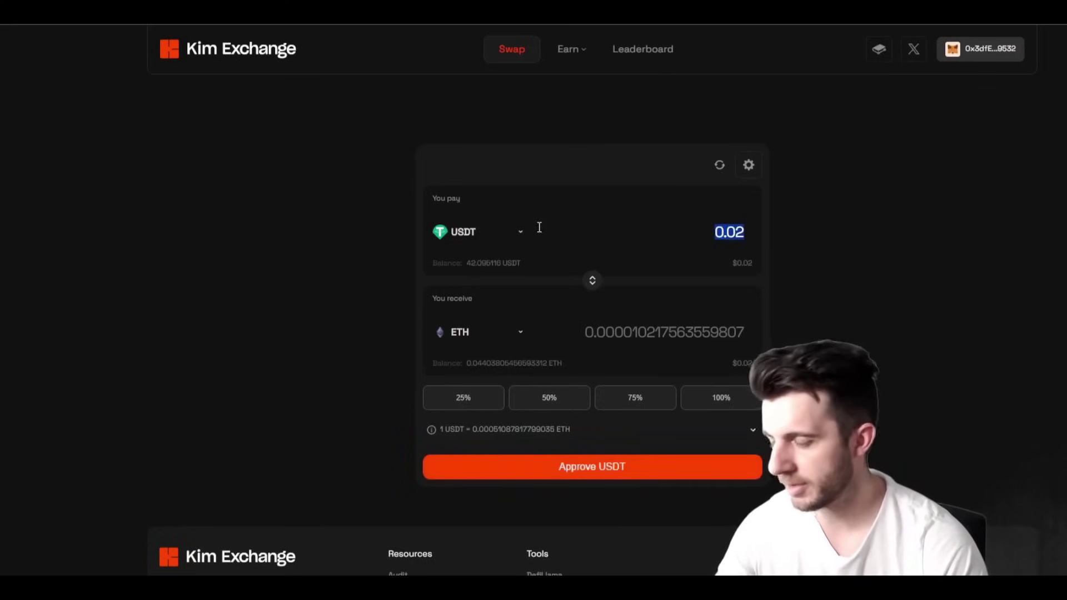
# Enter 42 USDT and approve USDT spending for the swap.
pyautogui.write('42')
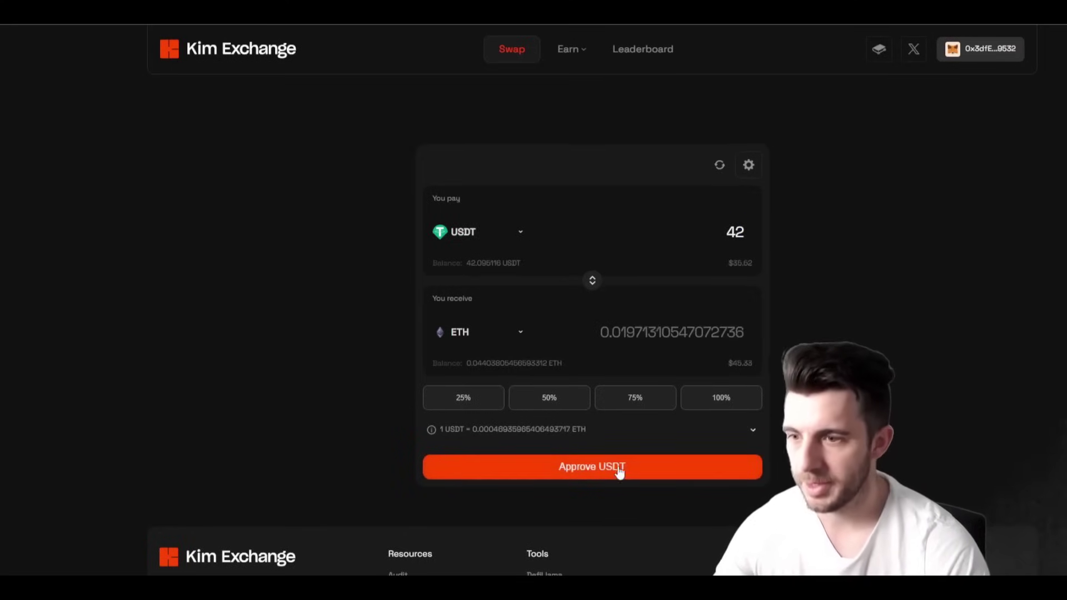
pyautogui.click(617, 469)
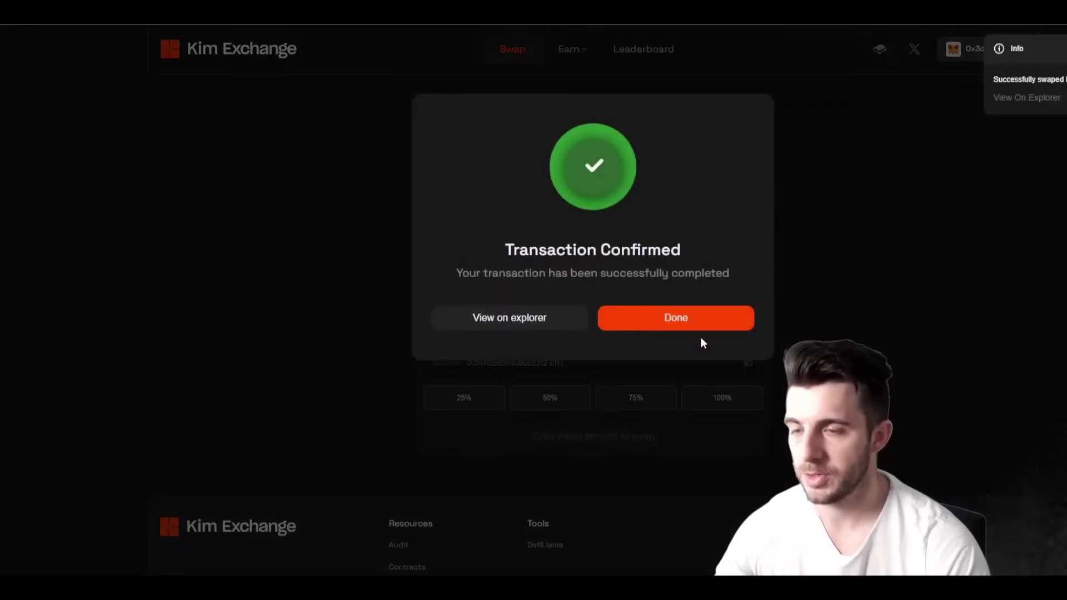
pyautogui.click(695, 327)
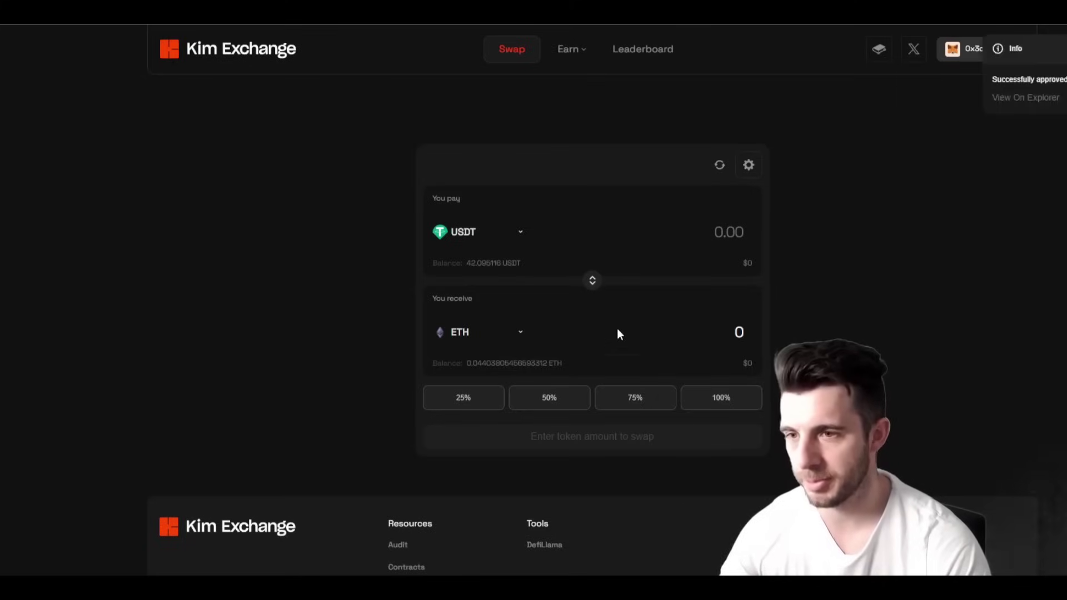
# Re-enter 42 USDT and submit the swap back into ETH.
pyautogui.click(717, 229)
pyautogui.write('42')
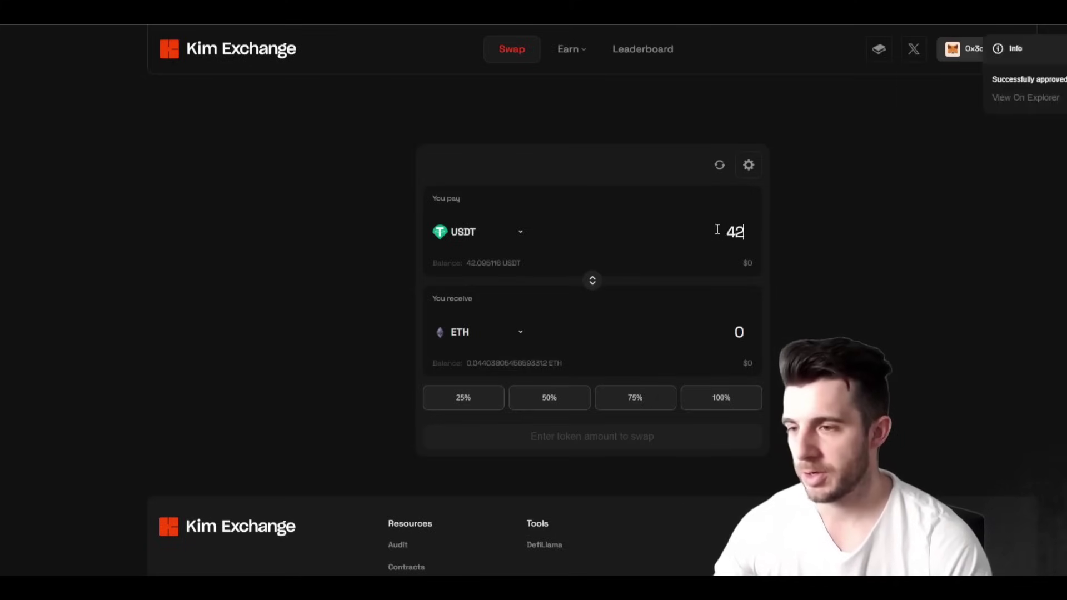
pyautogui.click(639, 466)
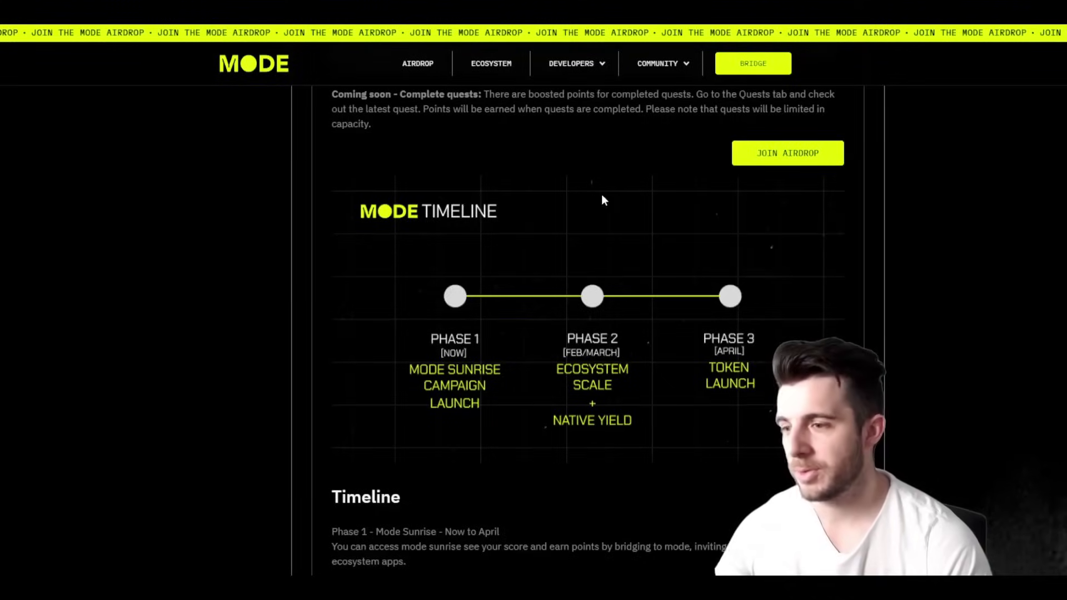
# Check the 27456-point My Position, then go to Bridge ETH for more points.
pyautogui.scroll(-2, 599, 197)
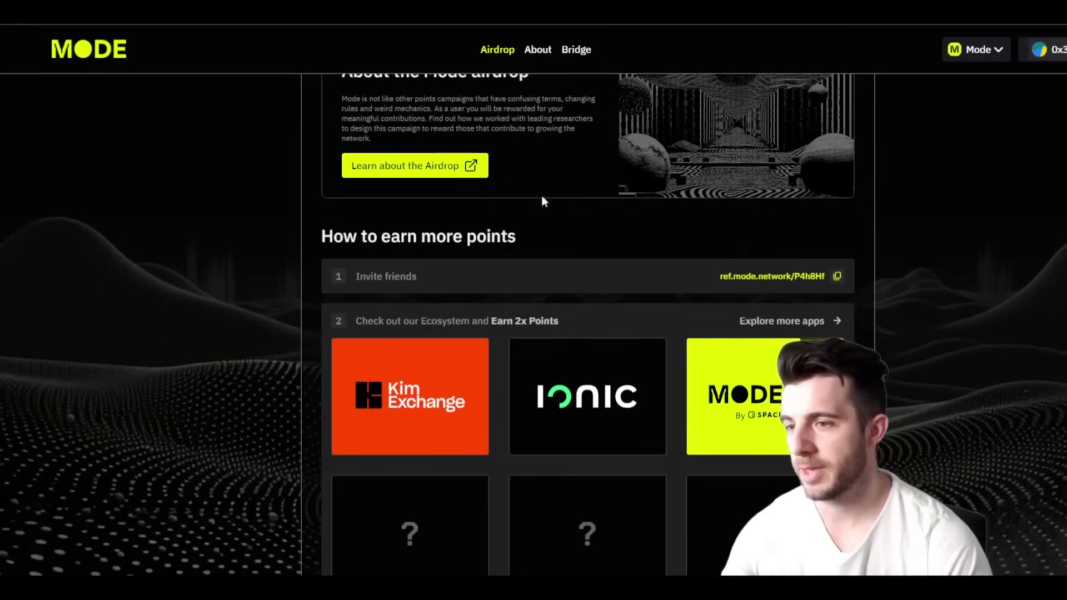
pyautogui.scroll(-2, 620, 199)
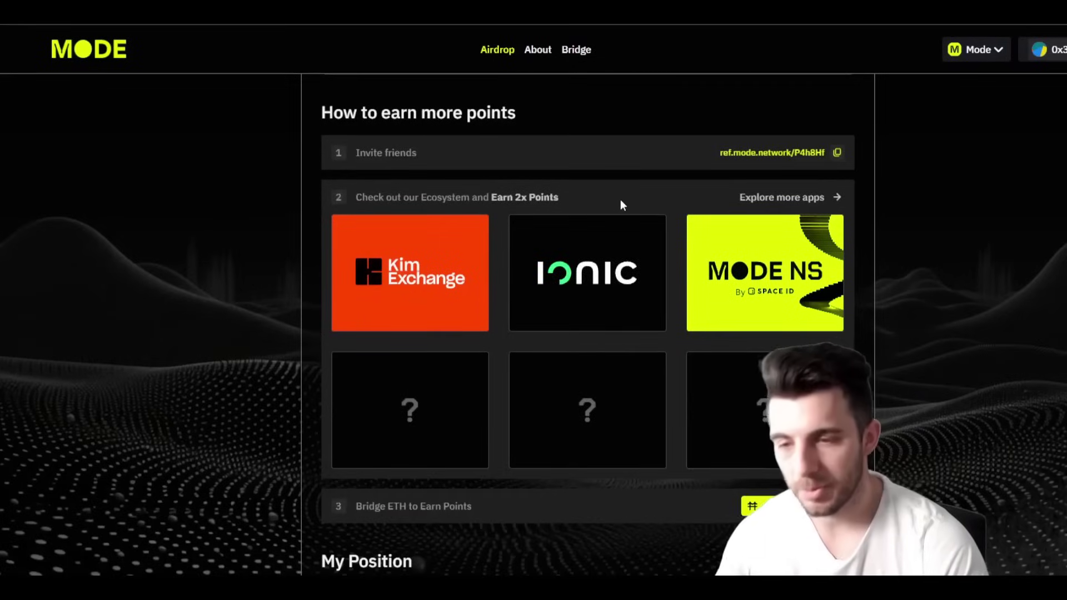
pyautogui.scroll(-3, 626, 204)
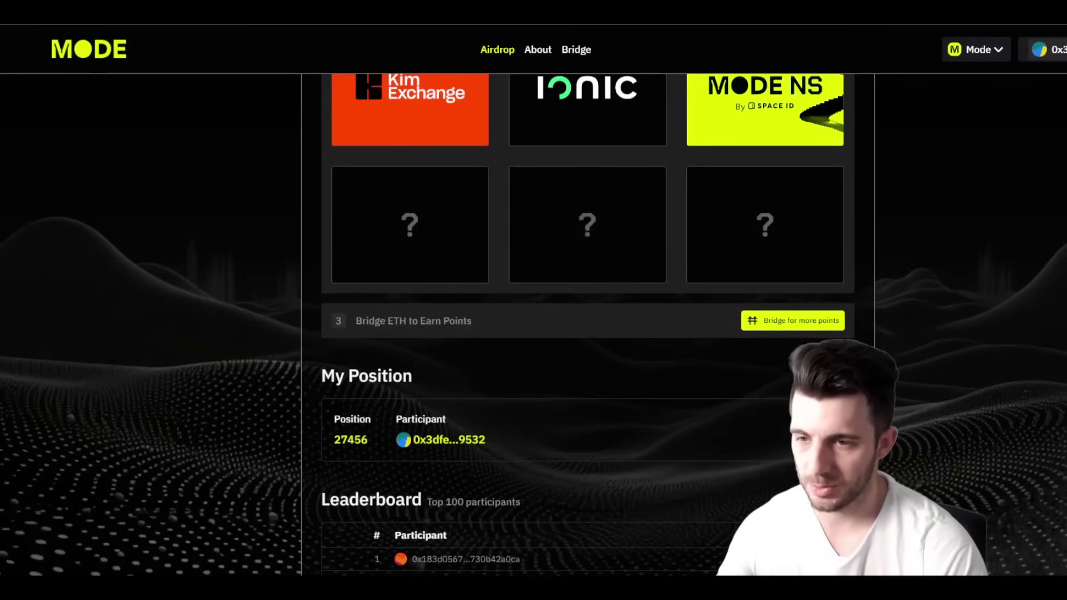
pyautogui.scroll(2, 499, 206)
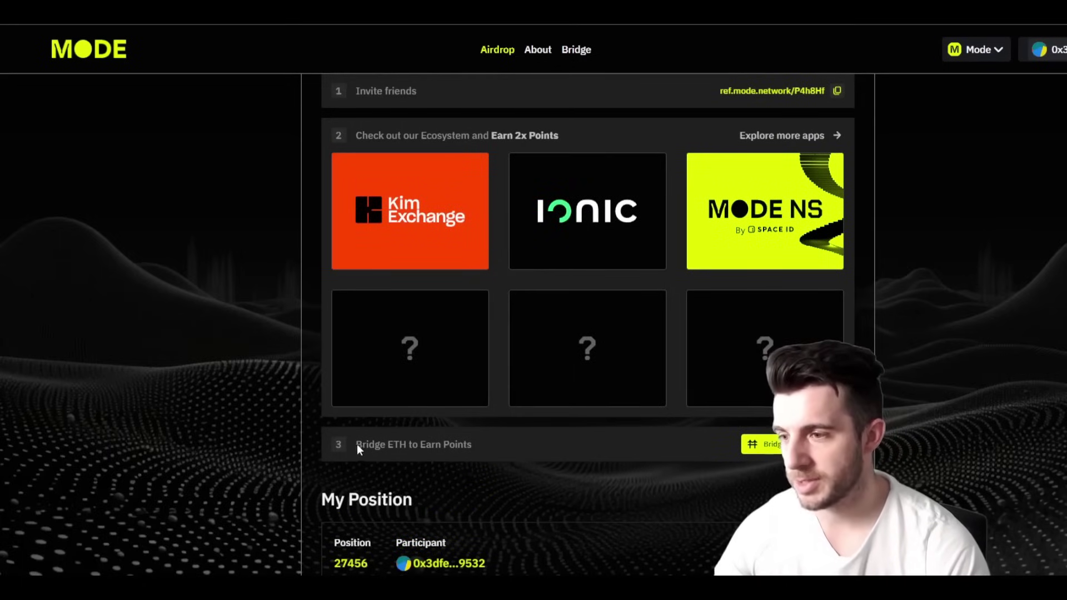
pyautogui.moveTo(358, 445); pyautogui.dragTo(444, 445)
pyautogui.click(497, 450)
pyautogui.click(767, 445)
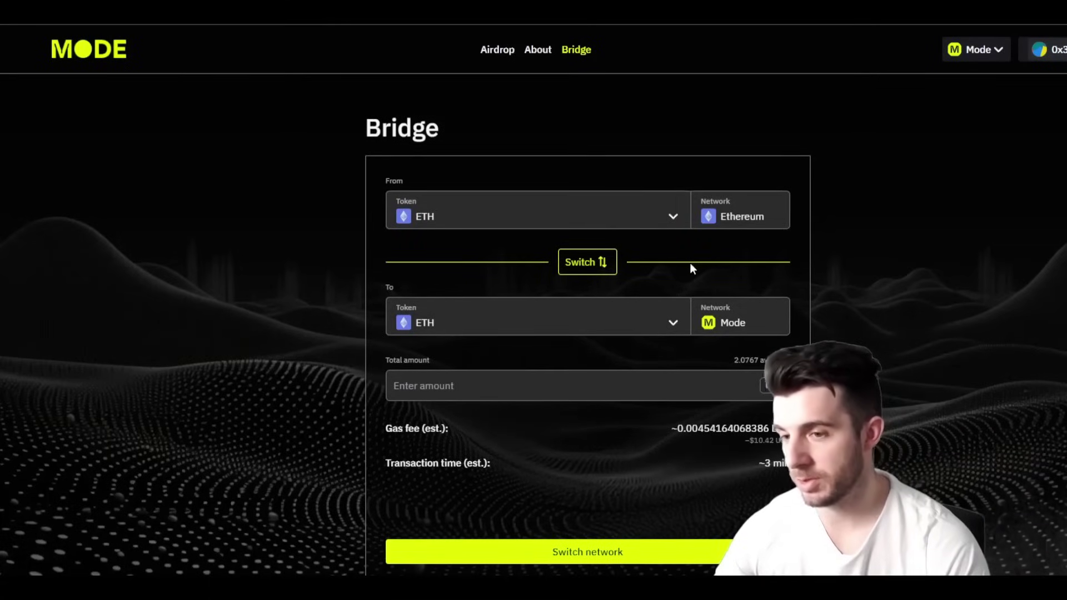
# Reverse the bridge to Mode→Ethereum and note its ~7-day withdrawal time.
pyautogui.click(586, 265)
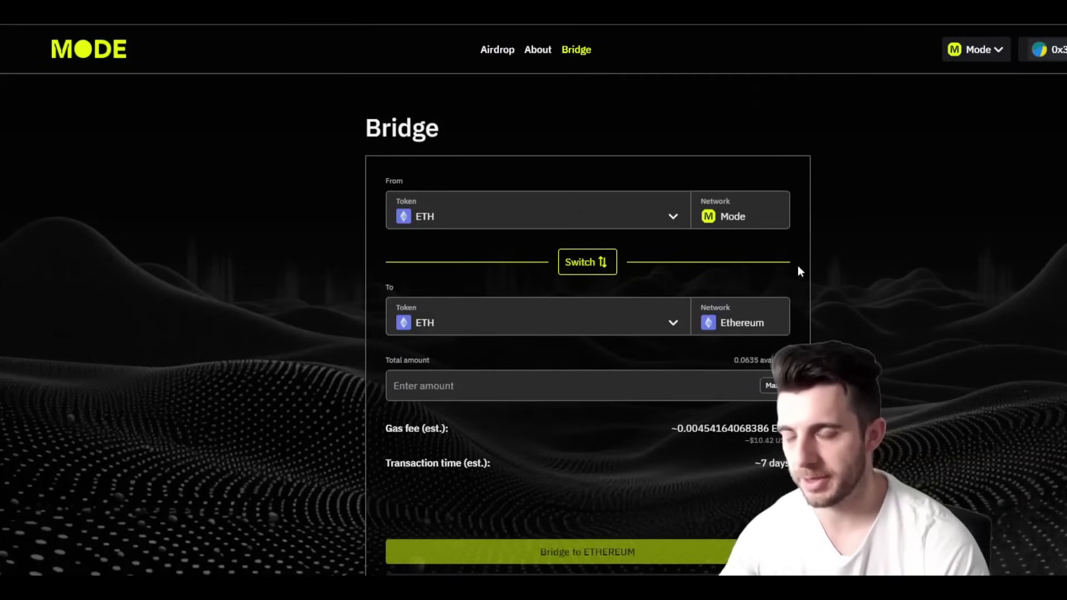
pyautogui.scroll(-1, 797, 270)
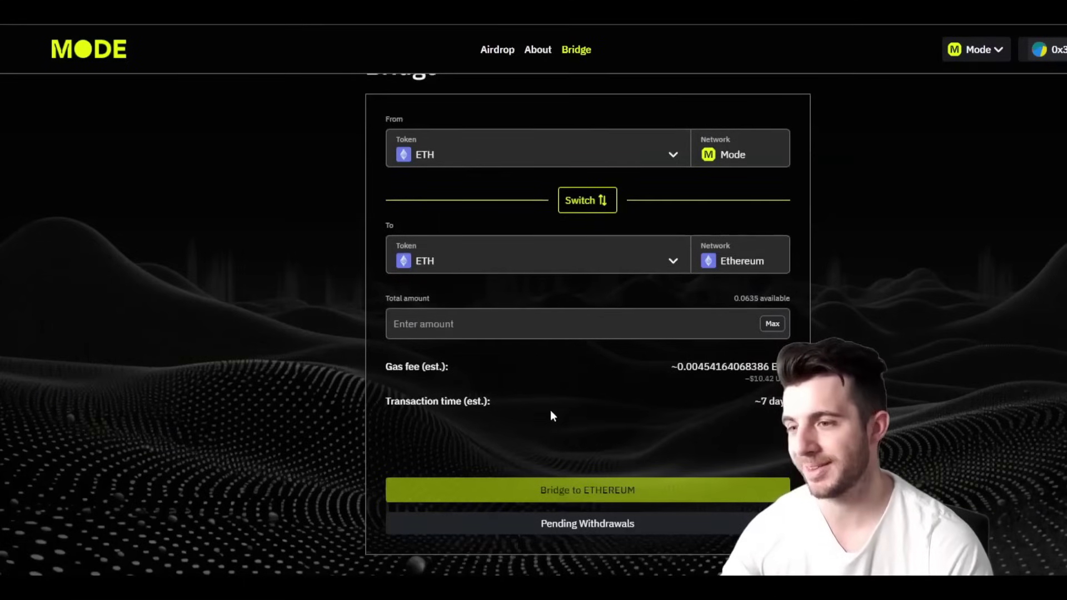
pyautogui.moveTo(755, 401); pyautogui.dragTo(782, 401)
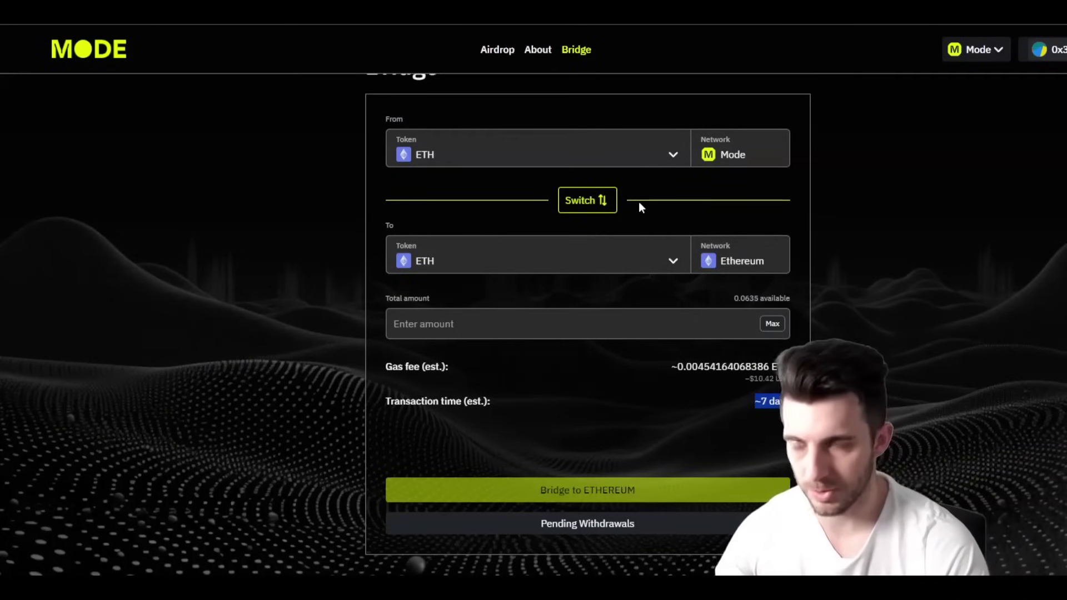
# Restore Ethereum→Mode for a 1 ETH transfer with about 0.0045 ETH gas.
pyautogui.click(609, 206)
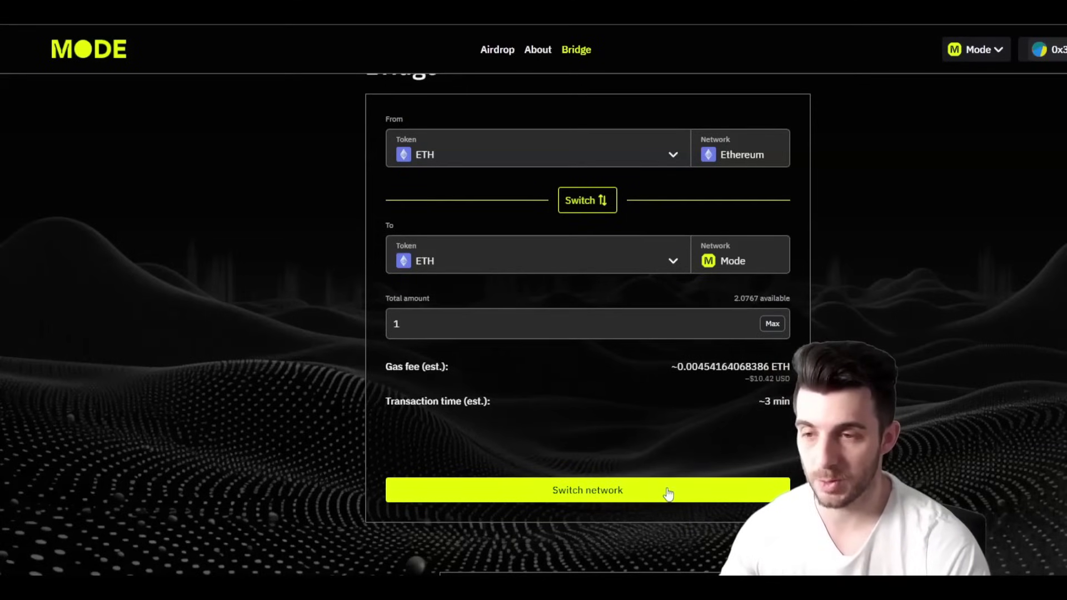
pyautogui.scroll(1, 669, 220)
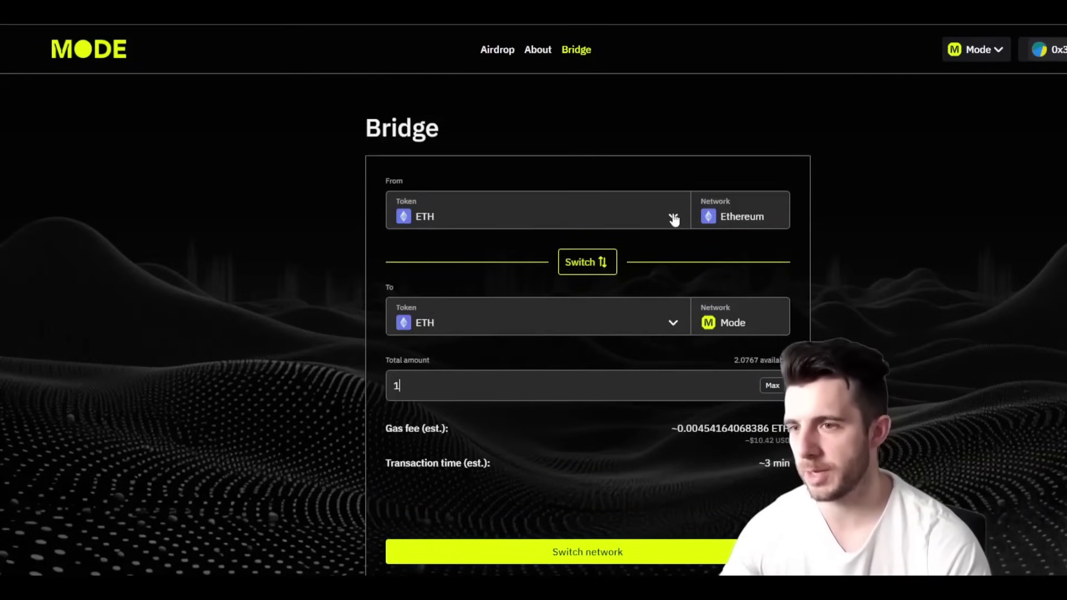
pyautogui.scroll(-1, 661, 211)
pyautogui.scroll(-1, 605, 172)
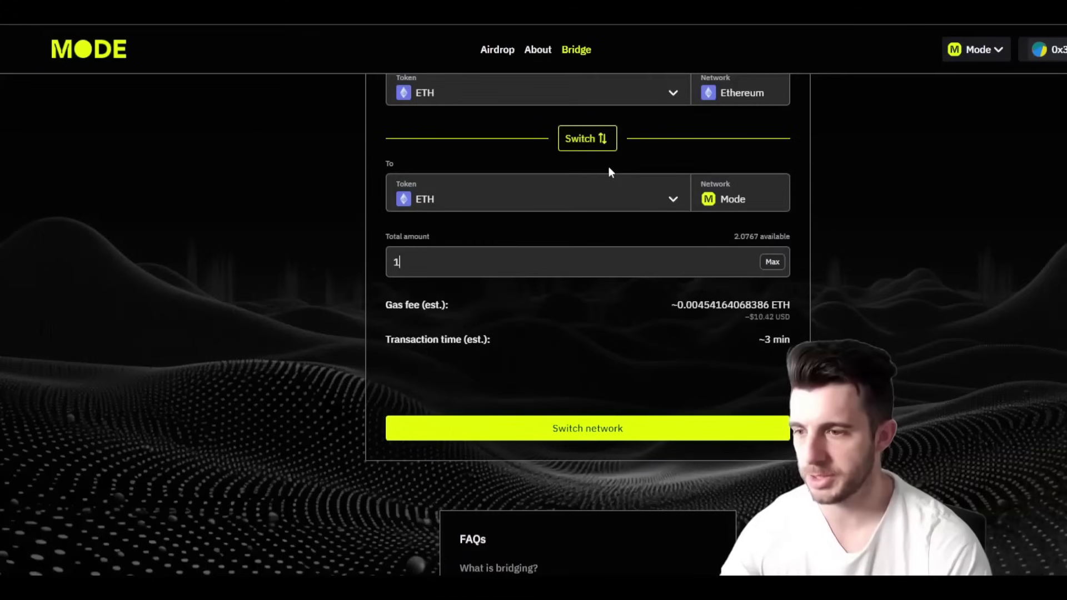